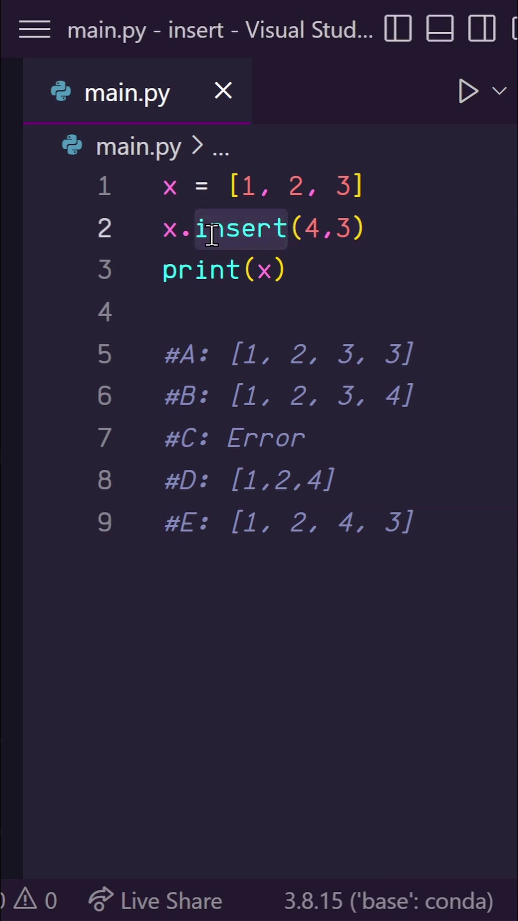
Highlight the three quiz code lines, then the answer B comment line
drag(323, 272, 144, 195)
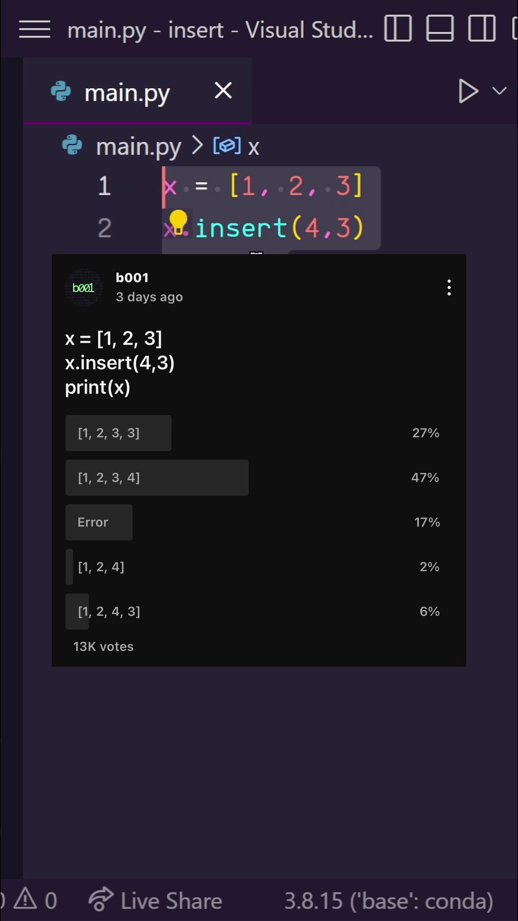
key(Down)
key(Down)
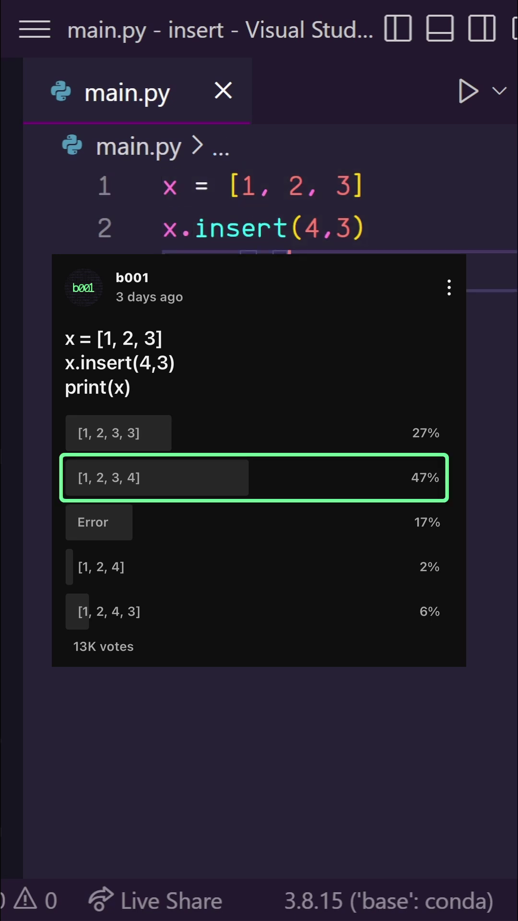
drag(165, 396, 414, 399)
click(432, 400)
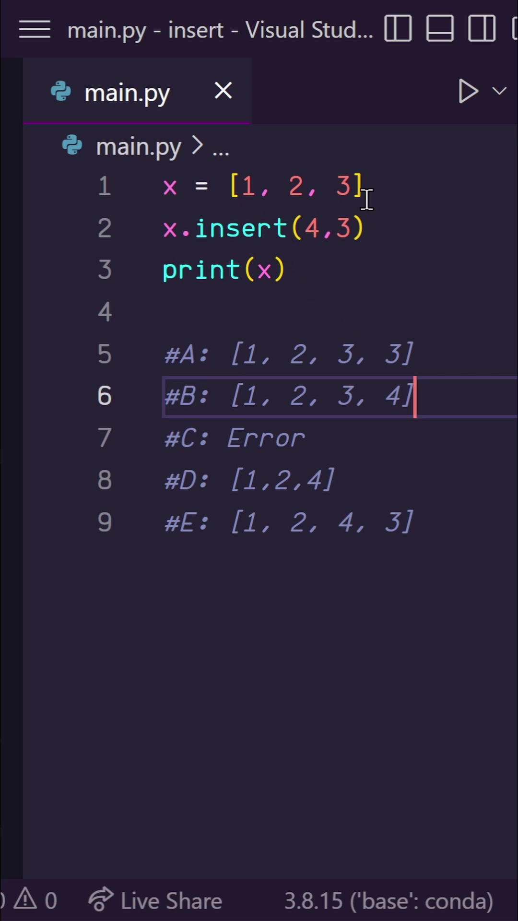
Highlight the list assignment on line 1 and the word insert on line 2
drag(366, 189, 164, 185)
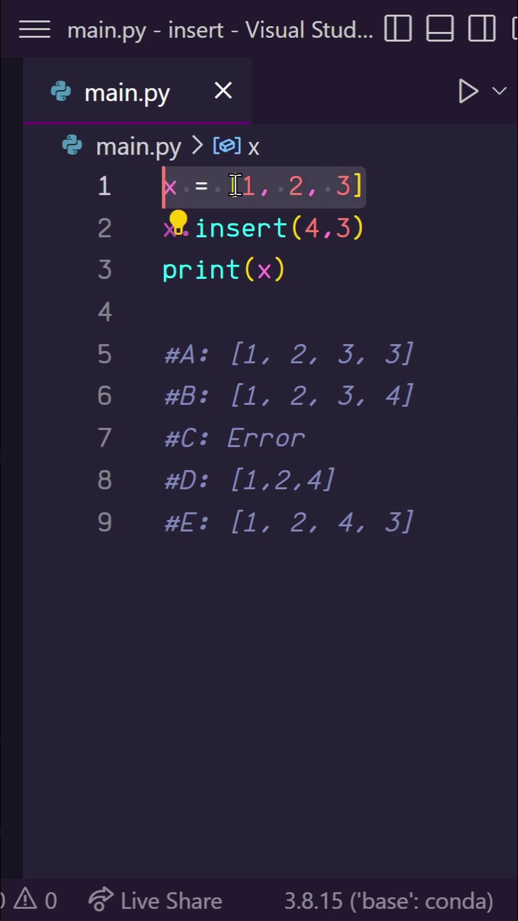
click(366, 194)
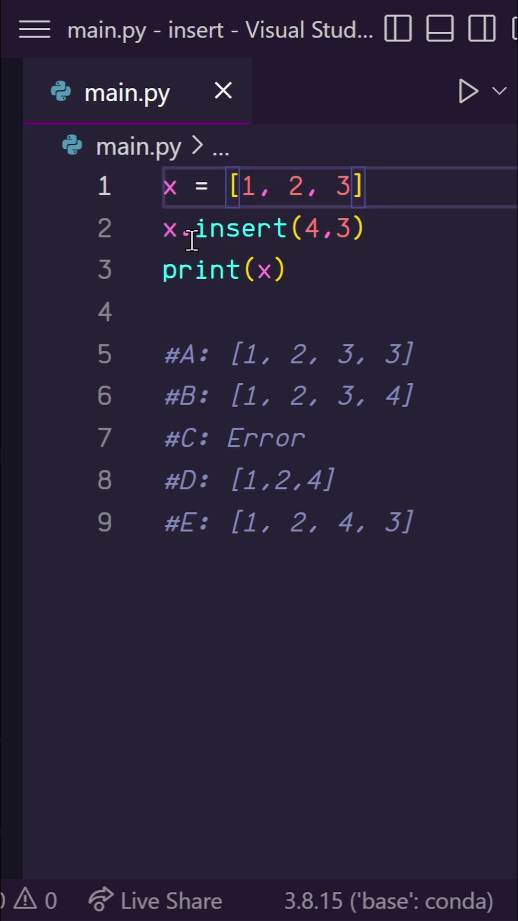
click(199, 229)
double_click(268, 234)
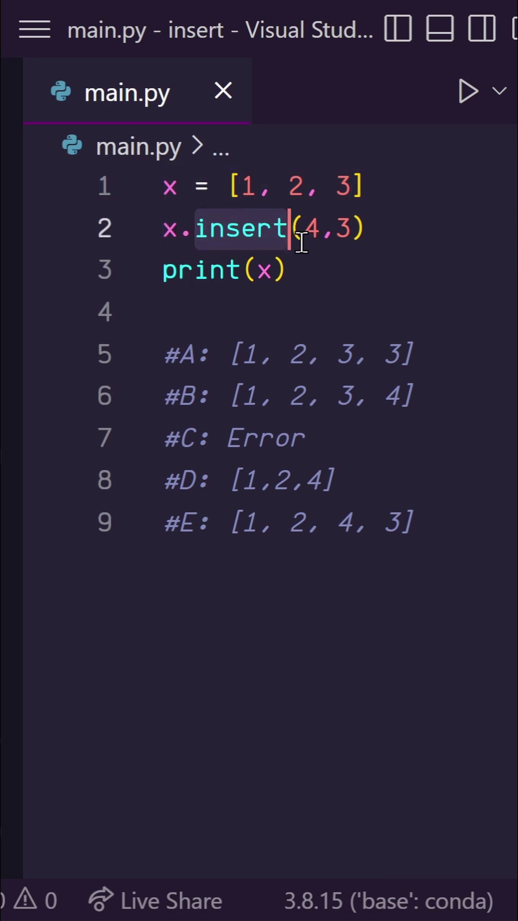
click(259, 234)
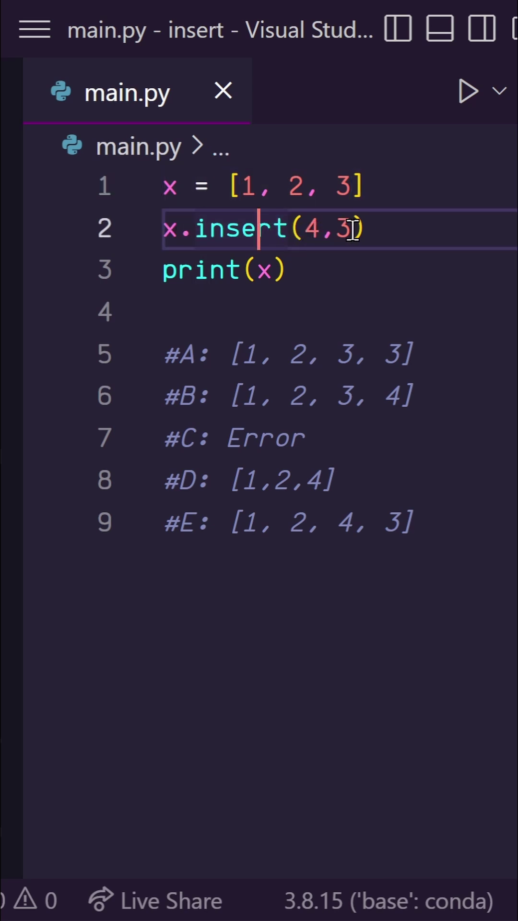
Step the caret through the index 4 and value 3 in x.insert(4,3)
click(306, 228)
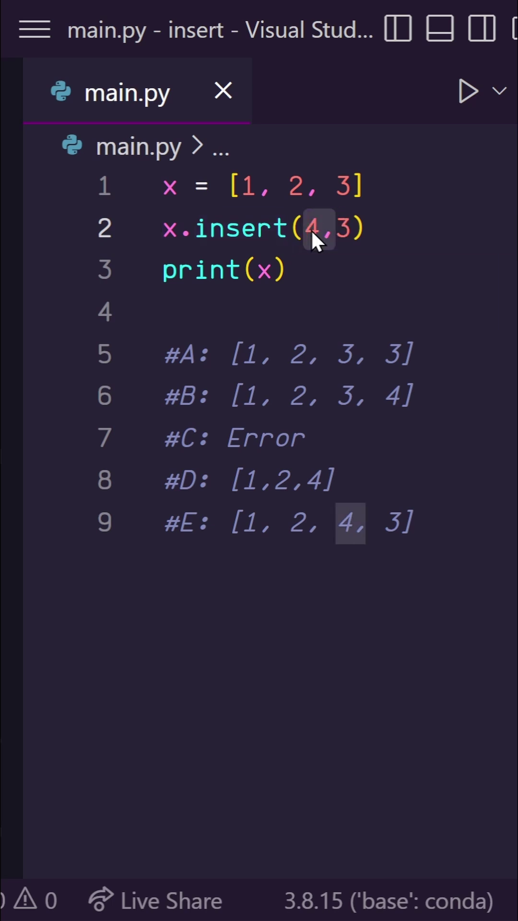
click(338, 229)
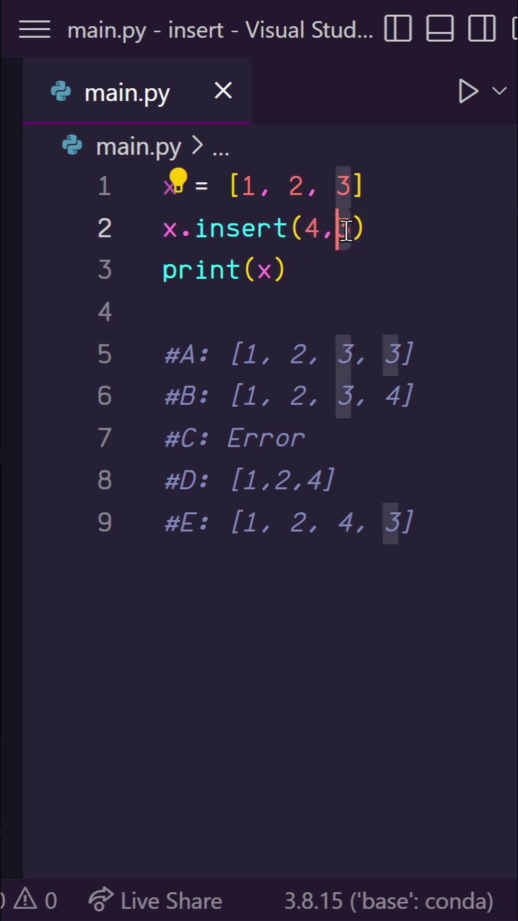
click(428, 229)
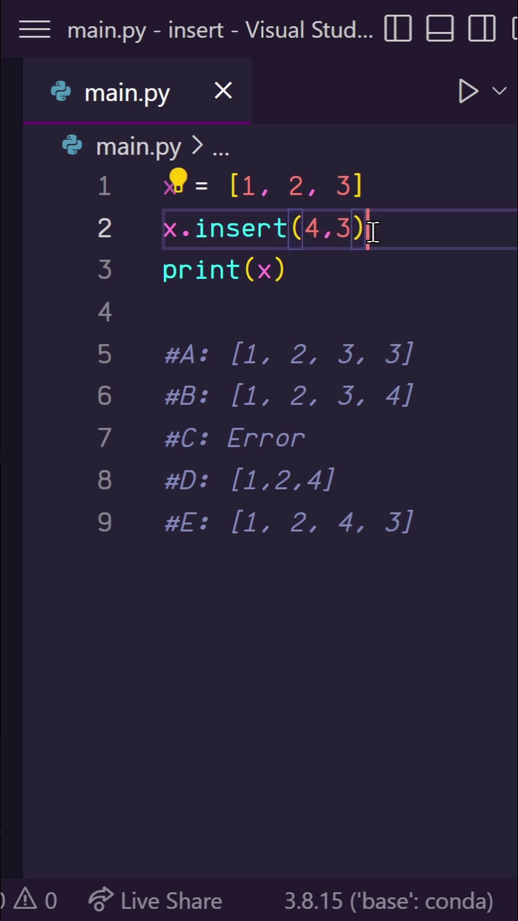
click(315, 232)
click(338, 229)
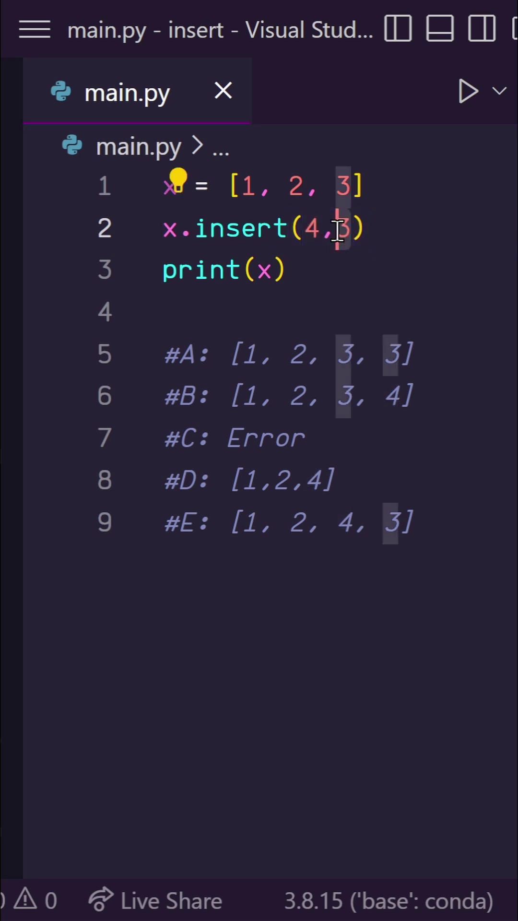
click(364, 230)
Highlight list elements 1, 2, 3, then the answer A comment line
drag(240, 186, 353, 186)
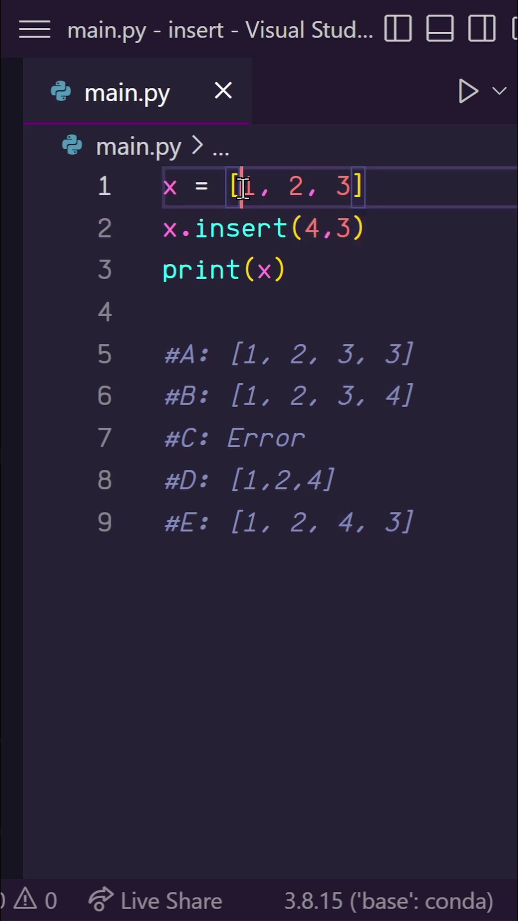
click(382, 189)
click(353, 186)
click(343, 228)
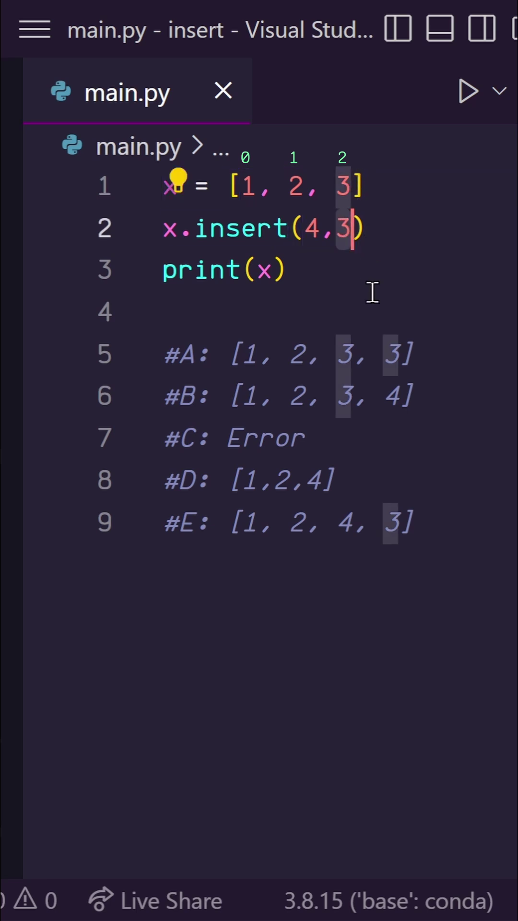
drag(413, 353, 165, 354)
click(406, 355)
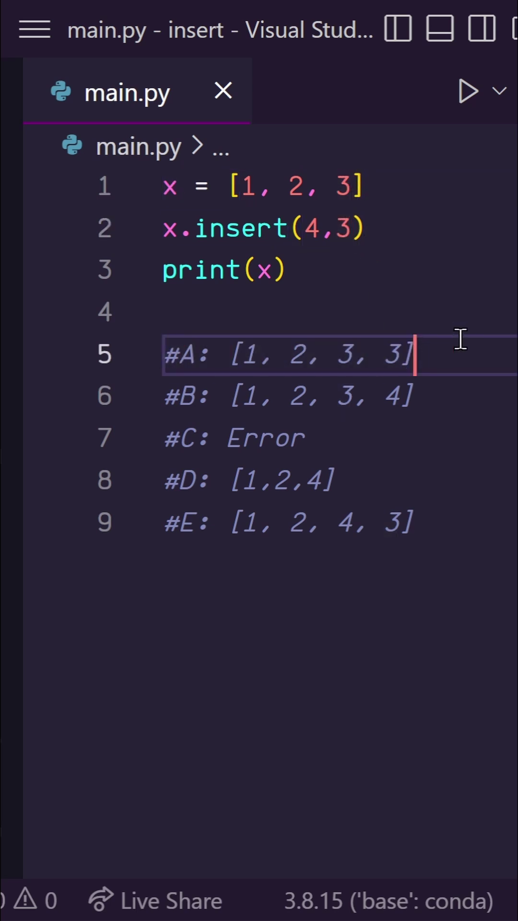
click(469, 92)
click(40, 673)
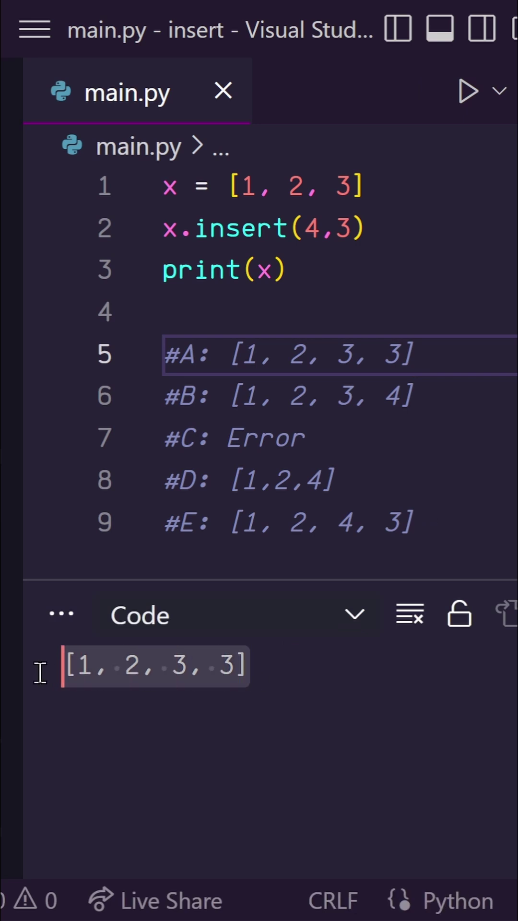